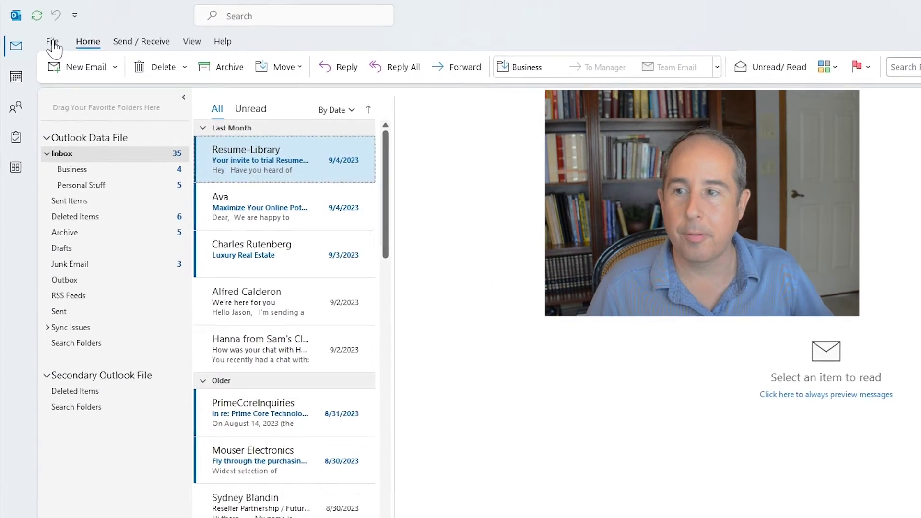
# Step: Launch the Import and Export Wizard from File > Open & Export
pyautogui.click(53, 42)
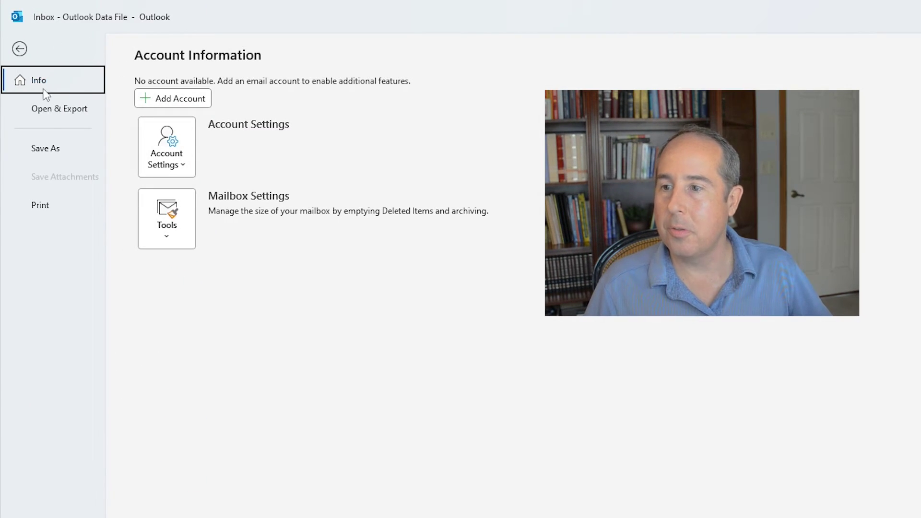
pyautogui.click(48, 111)
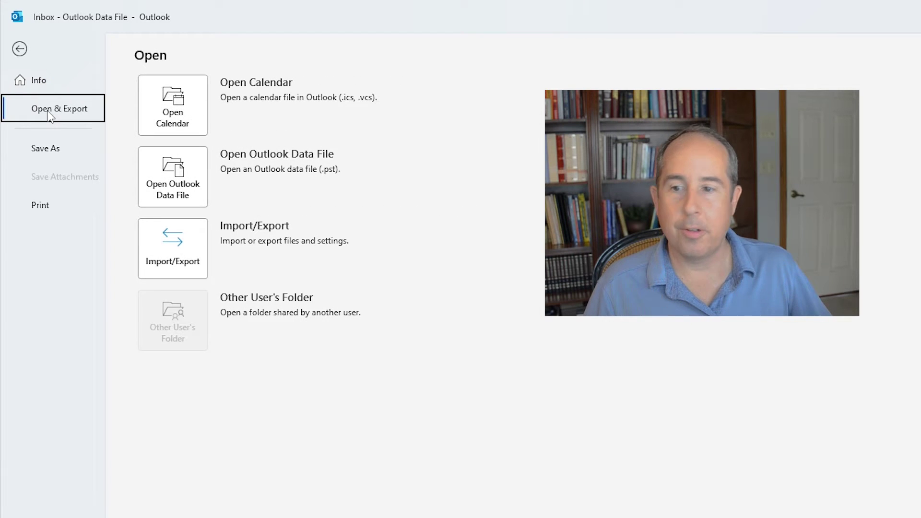
pyautogui.click(180, 240)
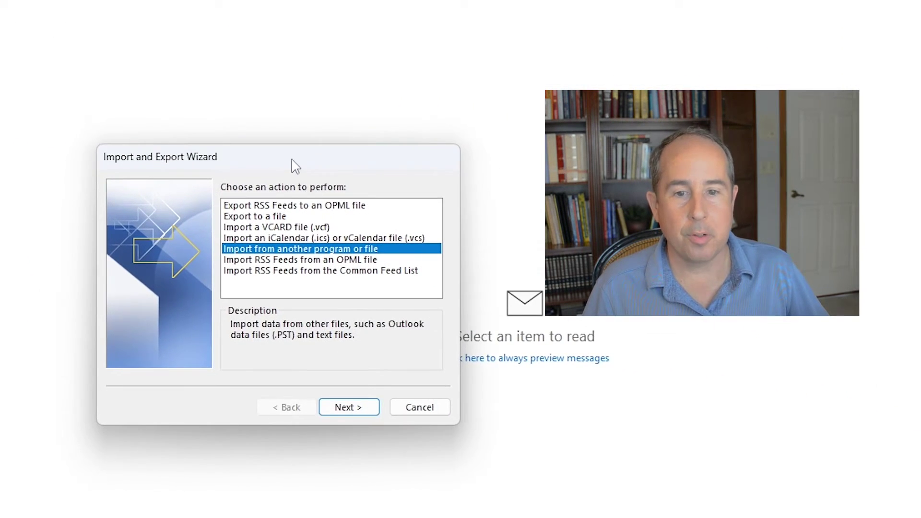
# Step: Export to an Outlook Data File (.pst), selecting the whole Outlook Data File with subfolders
pyautogui.moveTo(294, 165); pyautogui.dragTo(288, 96)
pyautogui.click(251, 146)
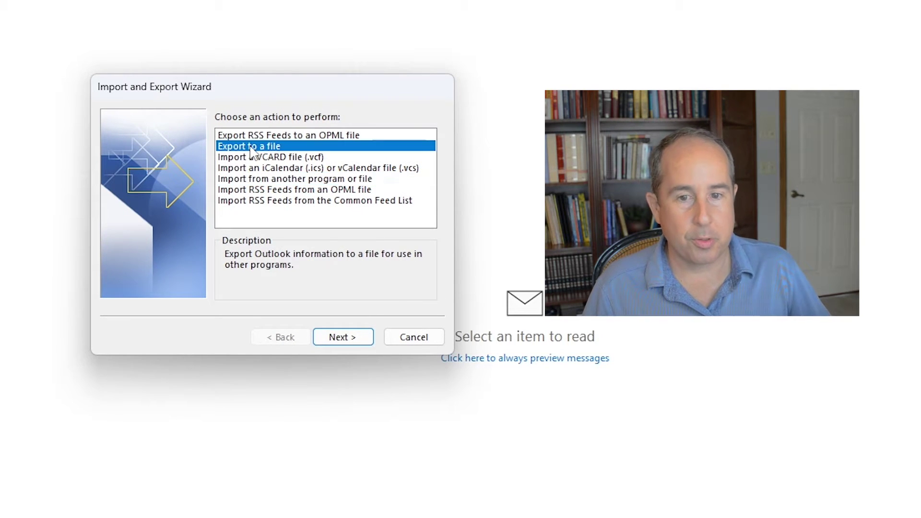
pyautogui.click(339, 337)
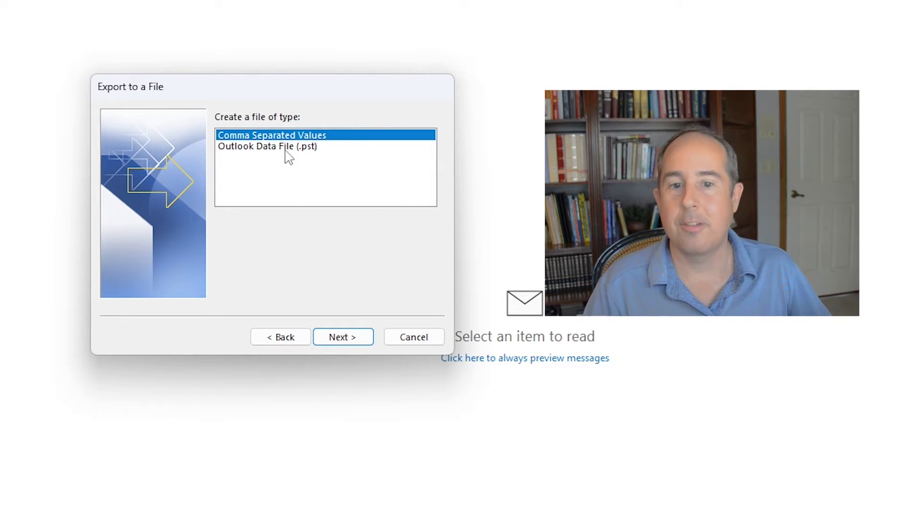
pyautogui.click(286, 148)
pyautogui.click(341, 337)
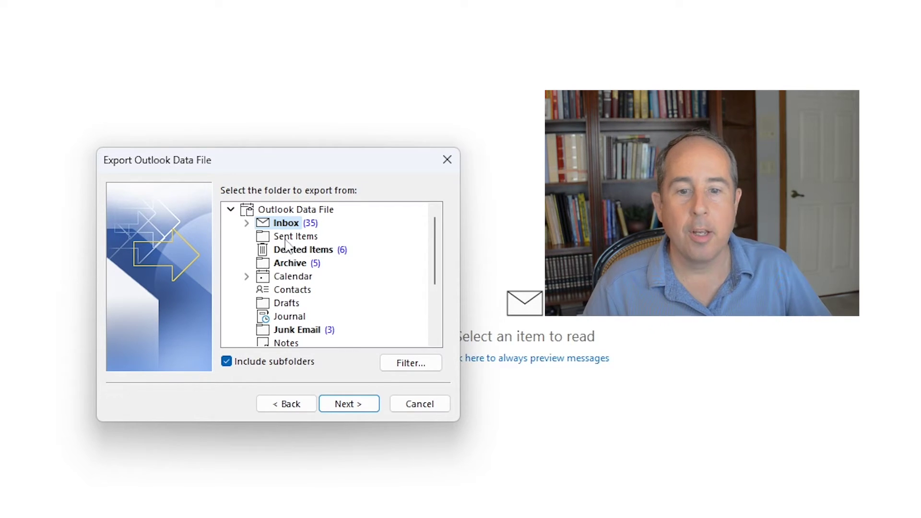
pyautogui.click(285, 211)
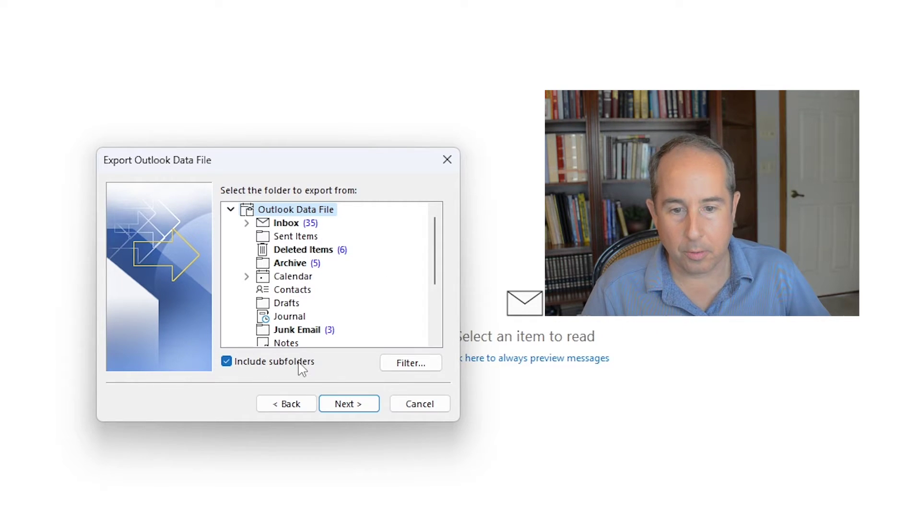
pyautogui.click(346, 406)
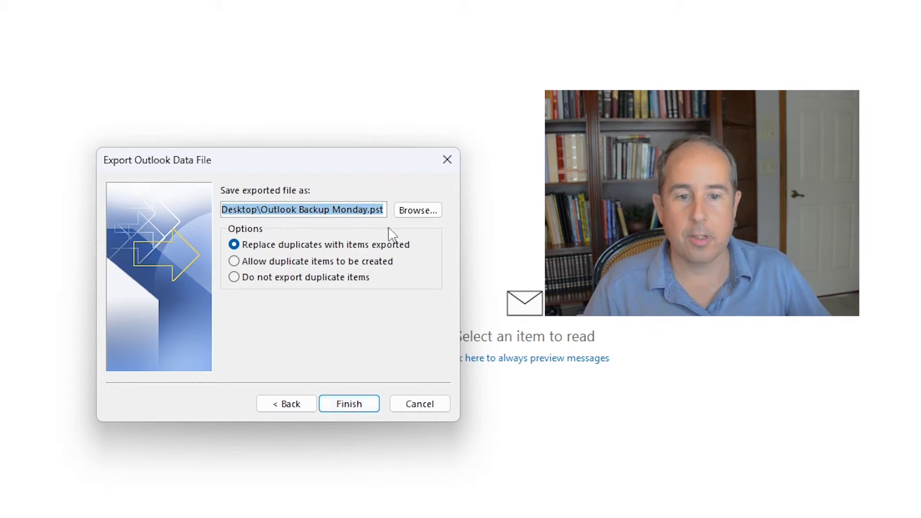
# Step: Save the backup as Outlook Backup Monday in the Desktop folder and run the export
pyautogui.click(411, 211)
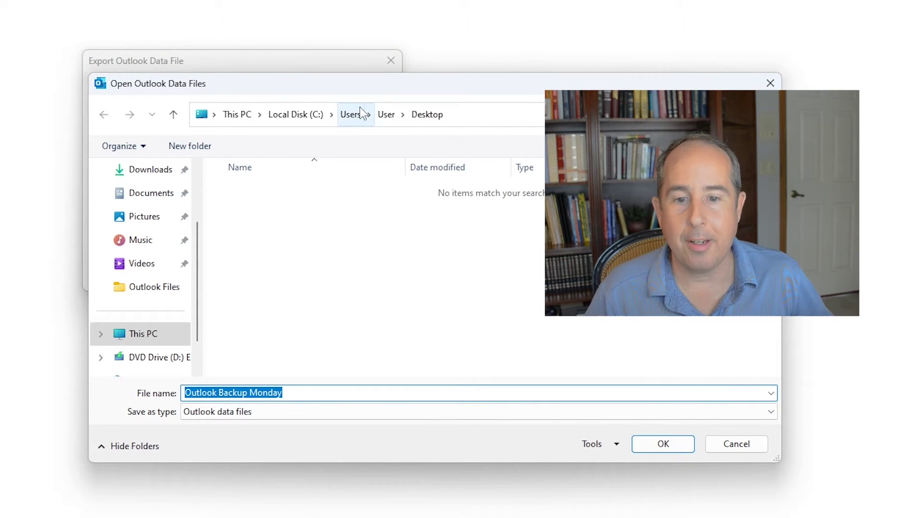
pyautogui.scroll(2, 147, 285)
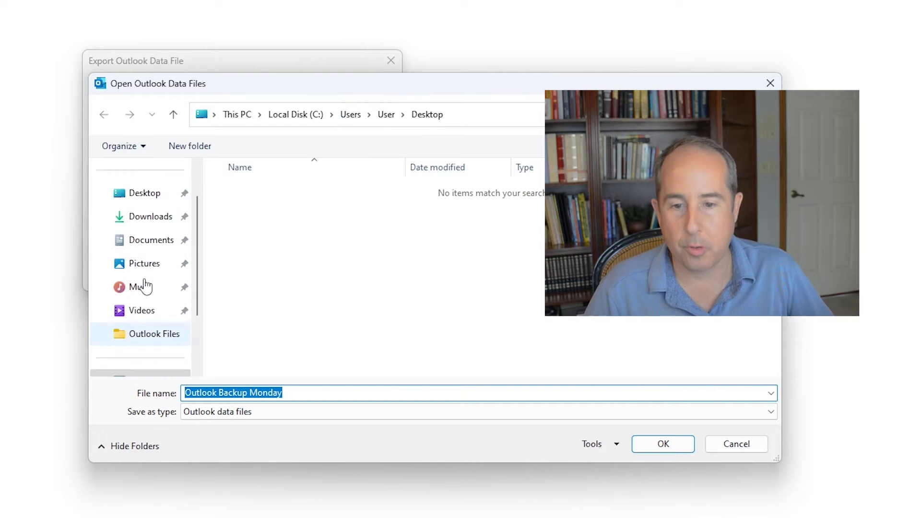
pyautogui.click(140, 243)
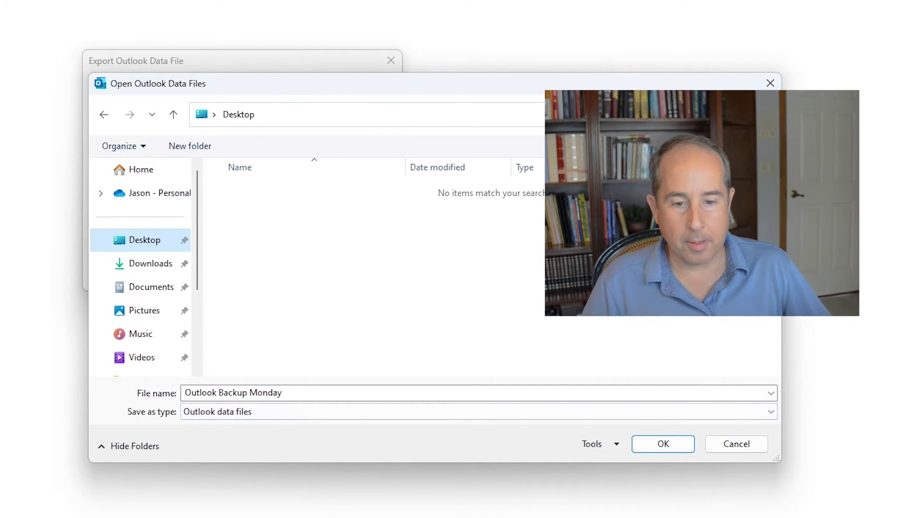
pyautogui.click(312, 392)
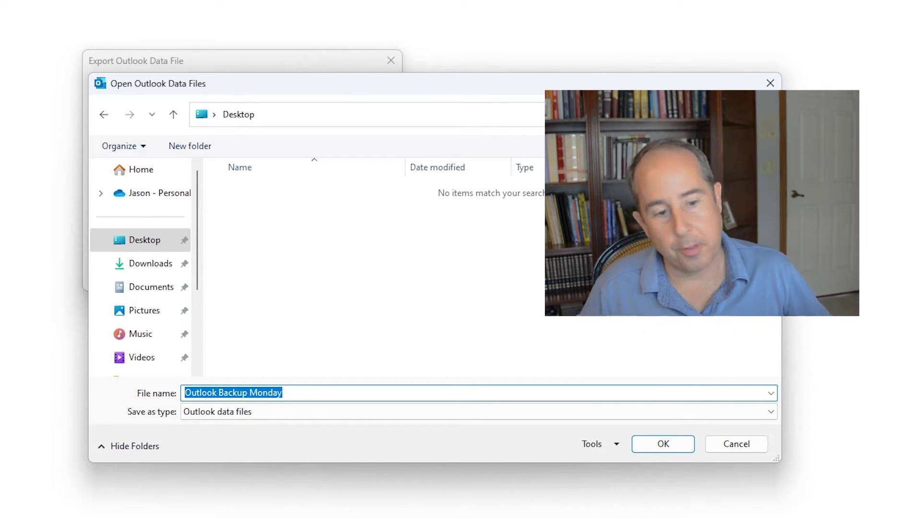
pyautogui.click(650, 446)
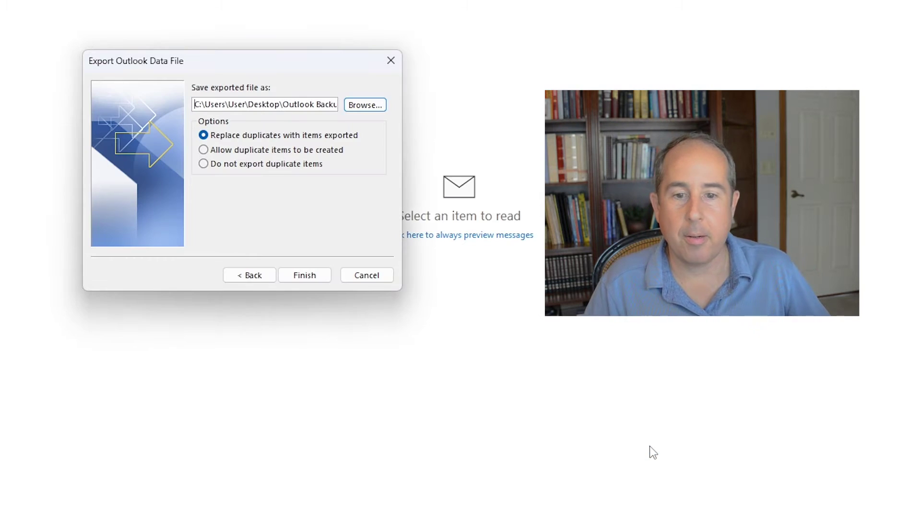
pyautogui.click(304, 276)
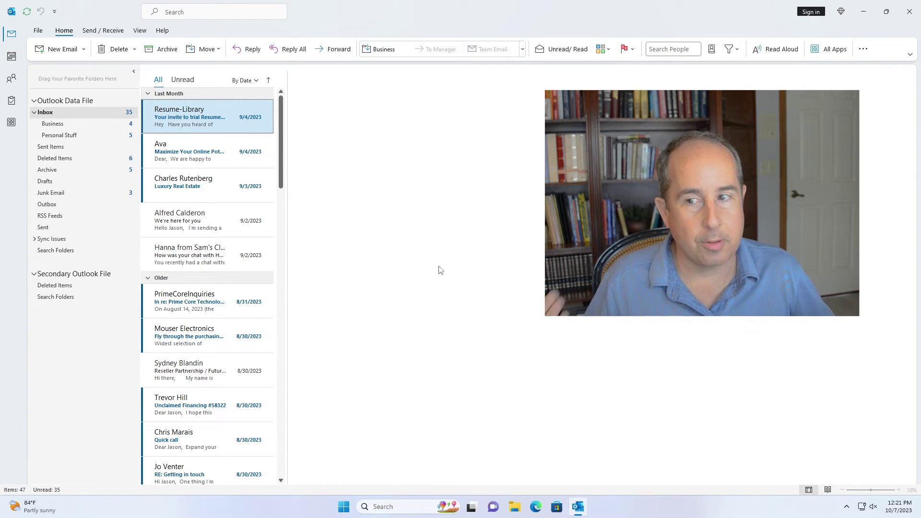
# Step: Check on the desktop that Outlook Backup Monday is 53.5 MB
pyautogui.click(863, 11)
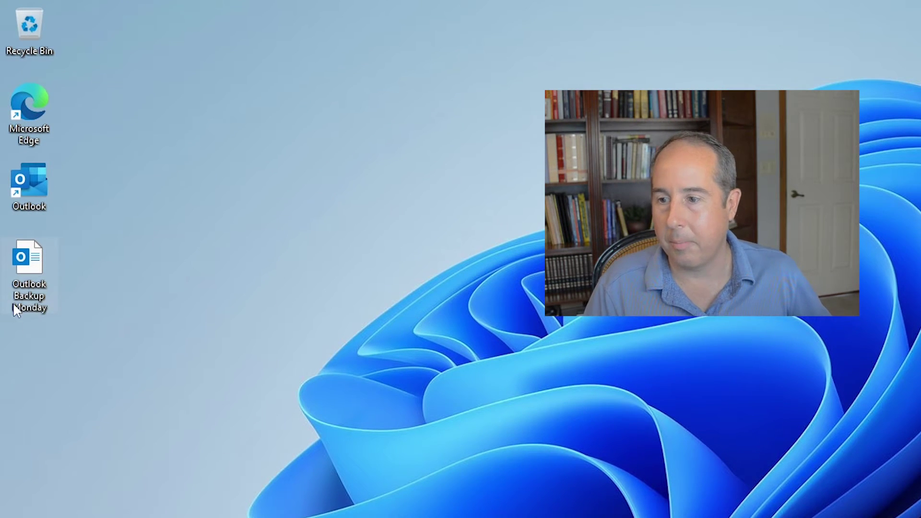
pyautogui.moveTo(31, 297)
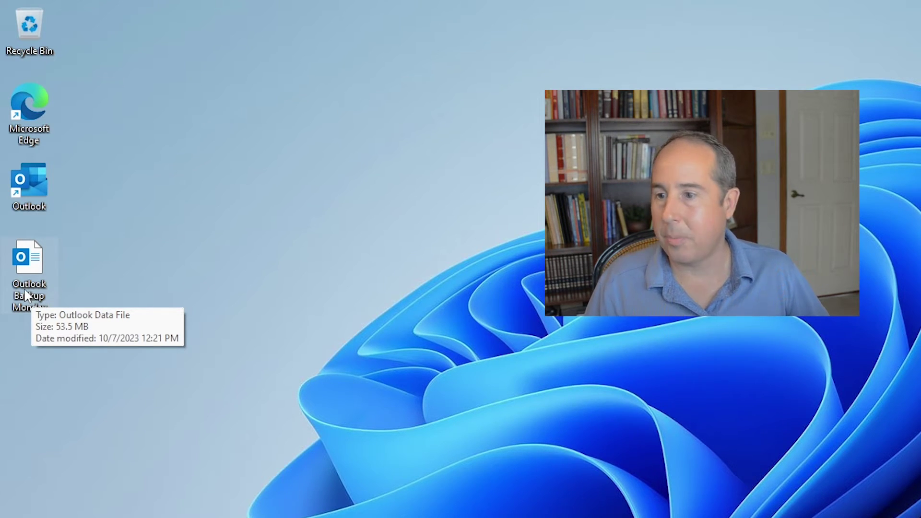
pyautogui.rightClick(23, 288)
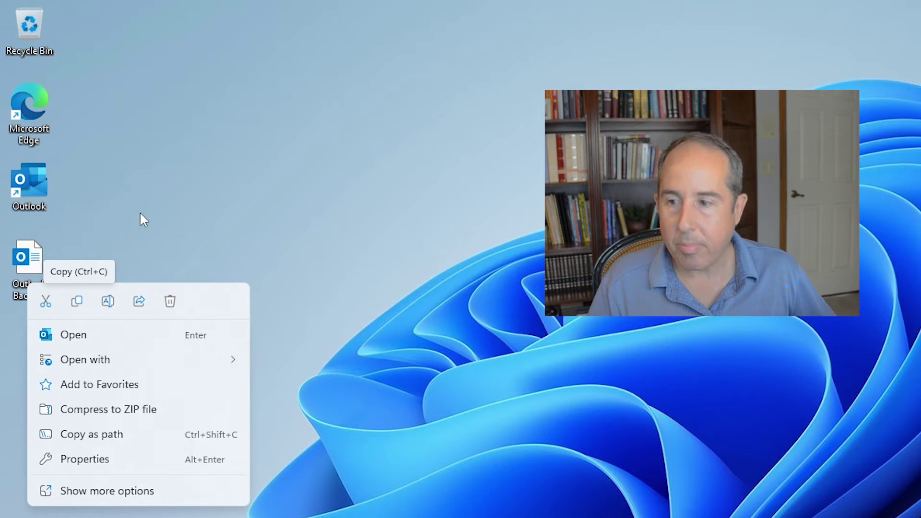
pyautogui.press('Escape')
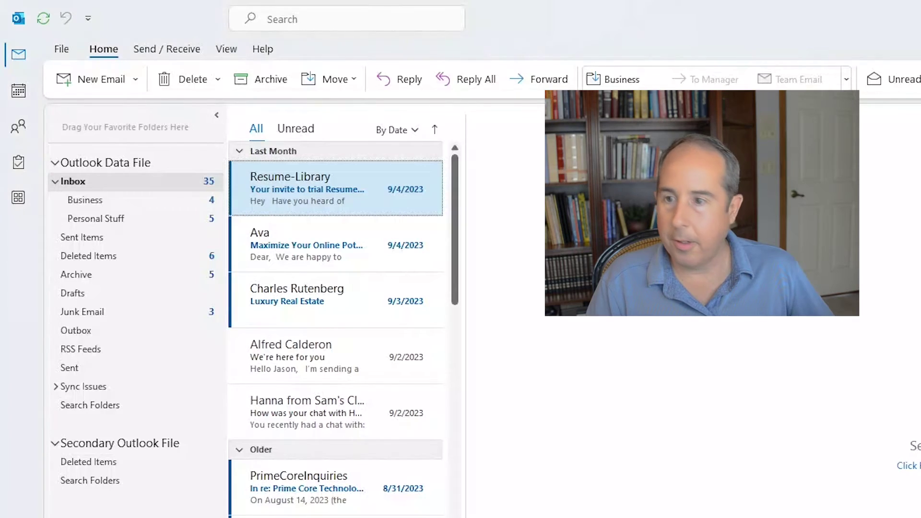
# Step: Open Outlook Backup Monday from the Desktop as an Outlook data file
pyautogui.click(60, 48)
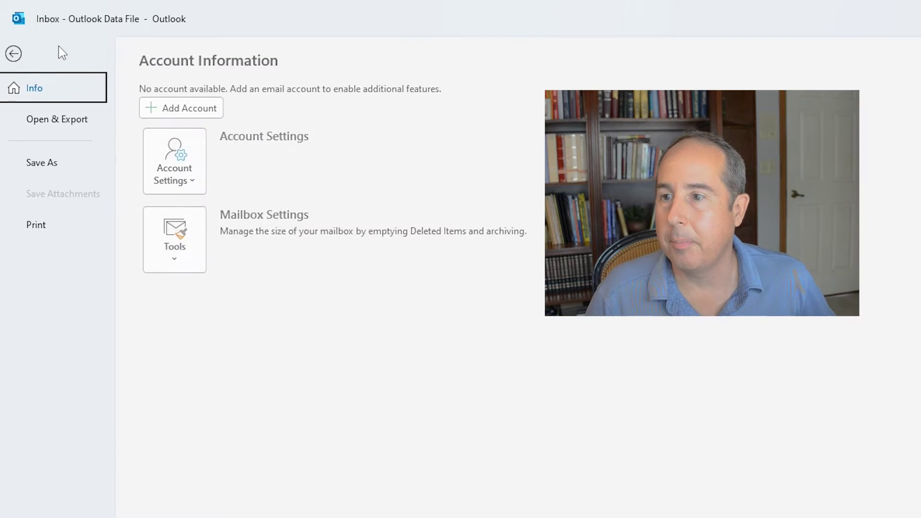
pyautogui.click(51, 120)
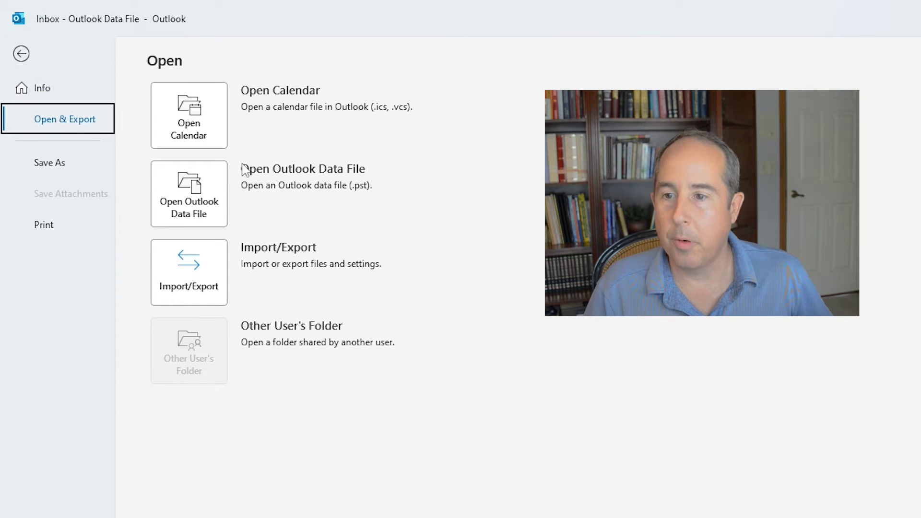
pyautogui.click(211, 198)
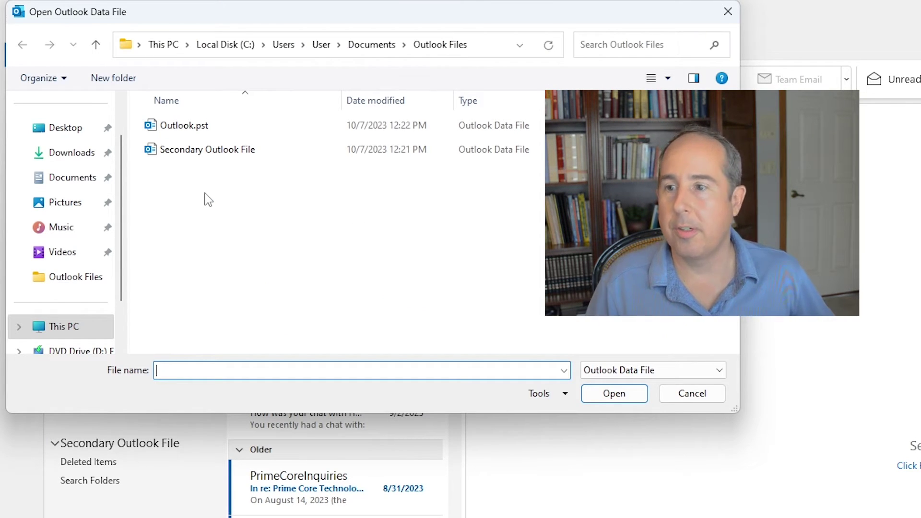
pyautogui.click(55, 134)
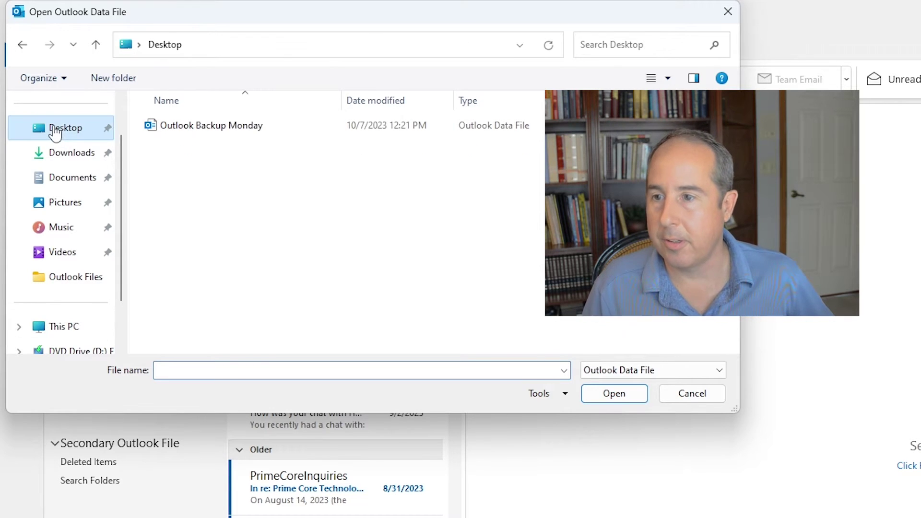
pyautogui.doubleClick(235, 132)
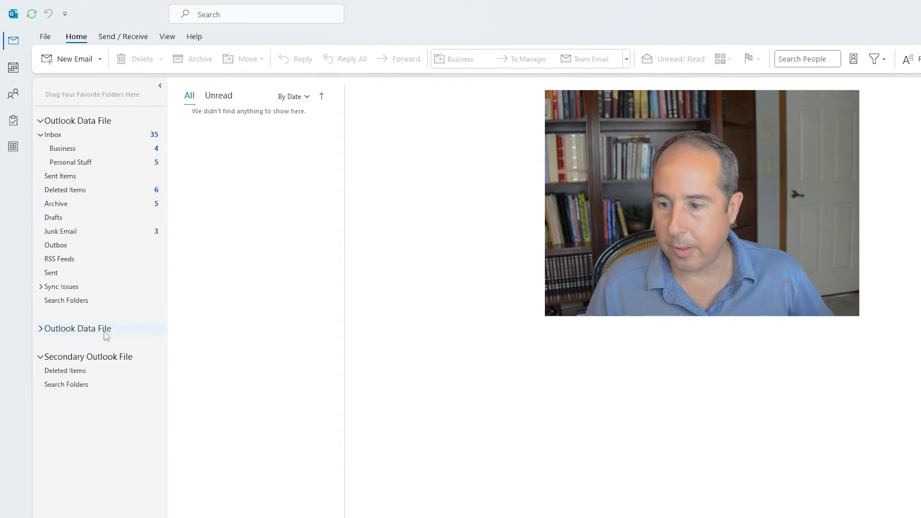
# Step: Inspect the backup's Inbox folders, close the second Outlook Data File, and drag the backup off the desktop
pyautogui.click(40, 329)
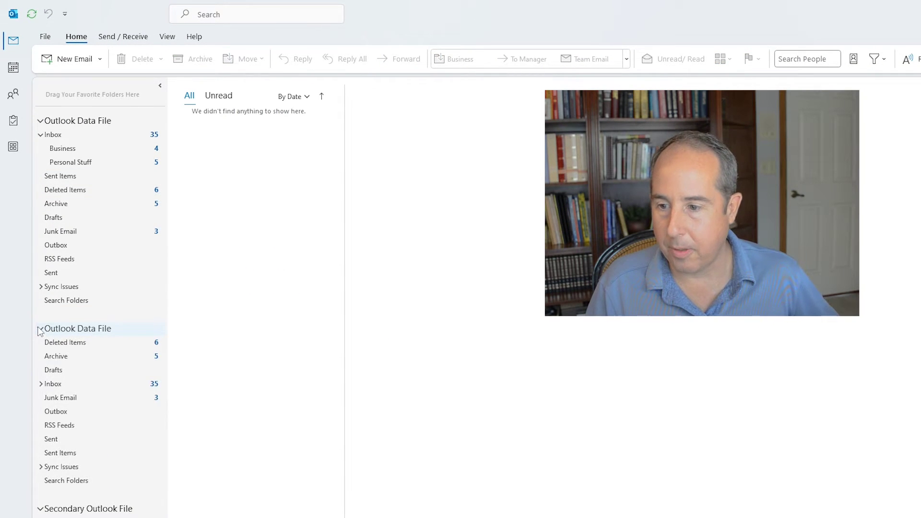
pyautogui.click(41, 384)
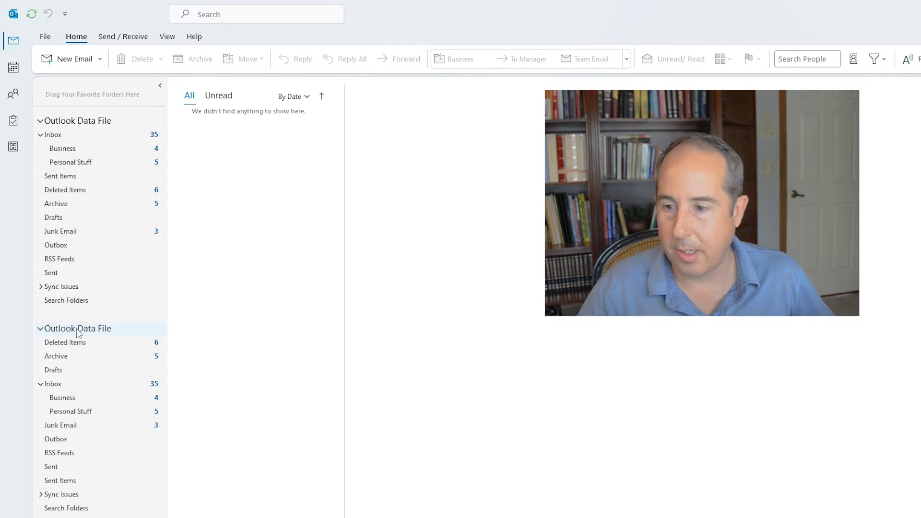
pyautogui.rightClick(78, 330)
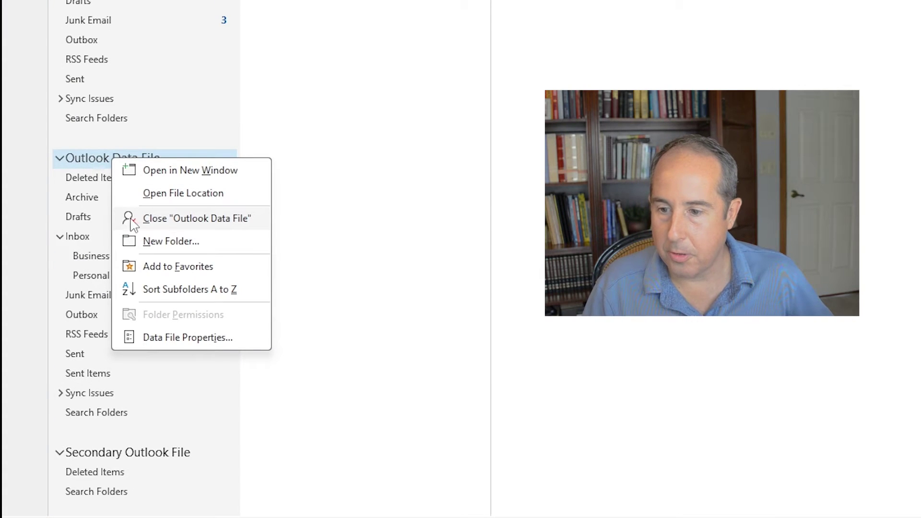
pyautogui.click(222, 222)
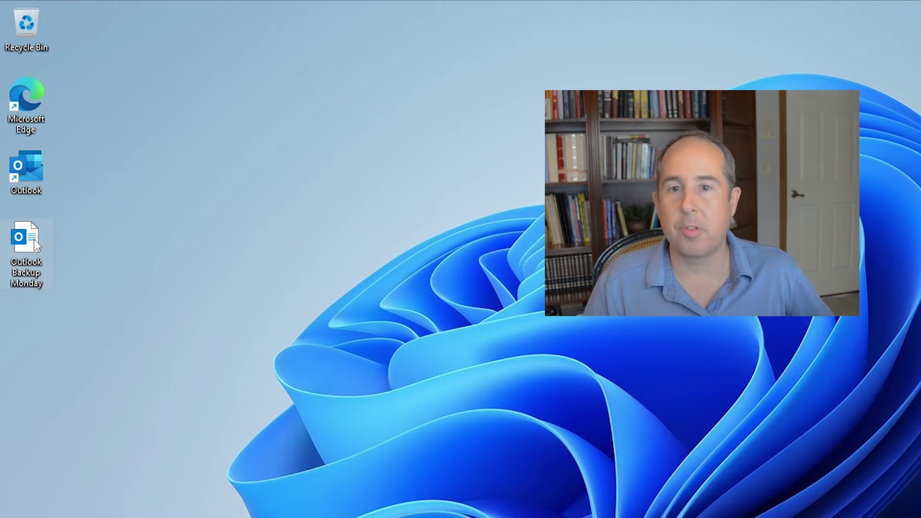
pyautogui.moveTo(36, 245); pyautogui.dragTo(201, 103)
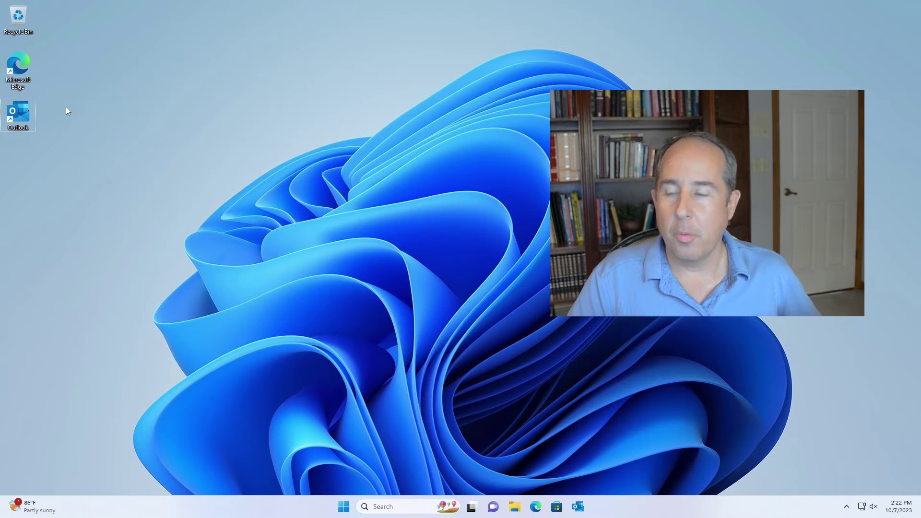
# Step: Launch Outlook from its desktop shortcut
pyautogui.doubleClick(24, 114)
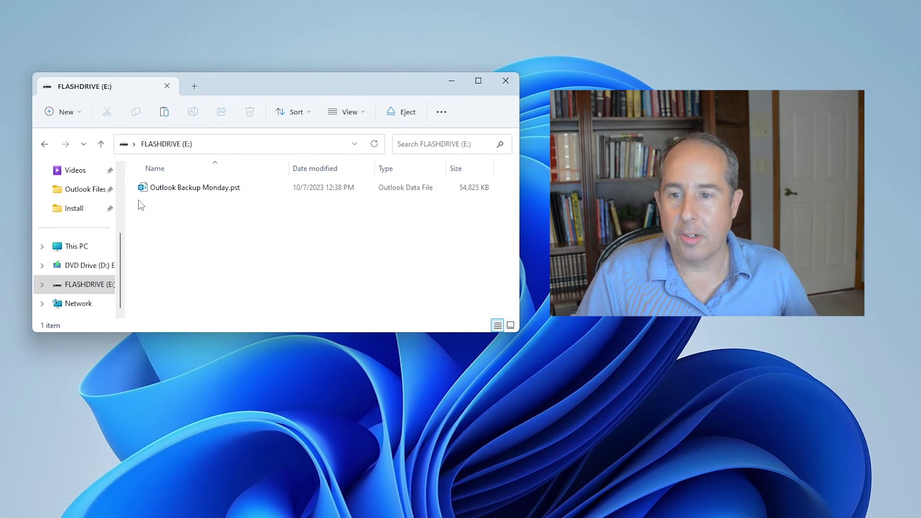
# Step: Copy Outlook Backup Monday.pst from the flash drive into Documents > Outlook Files
pyautogui.rightClick(210, 190)
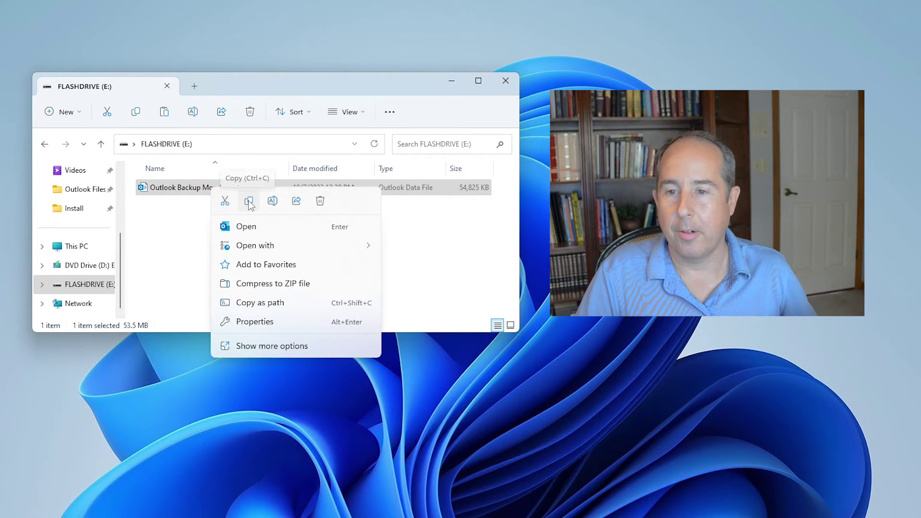
pyautogui.click(248, 201)
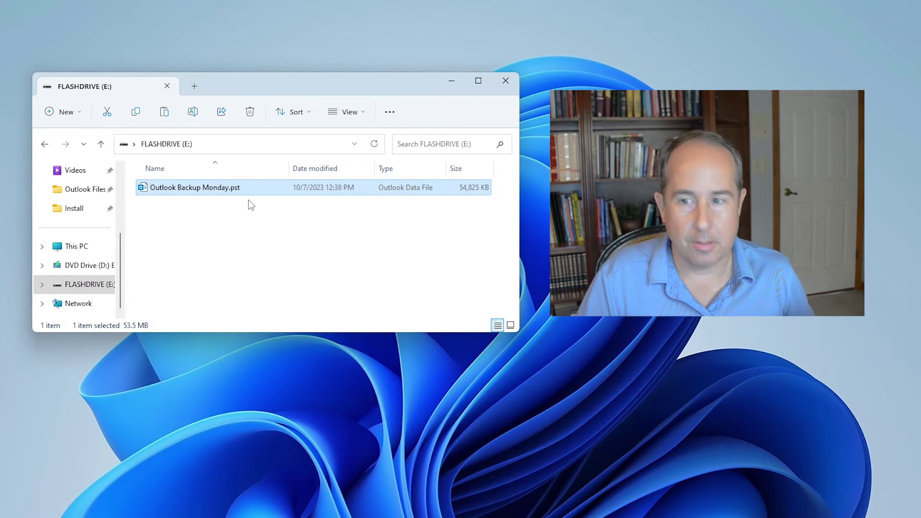
pyautogui.scroll(3, 99, 239)
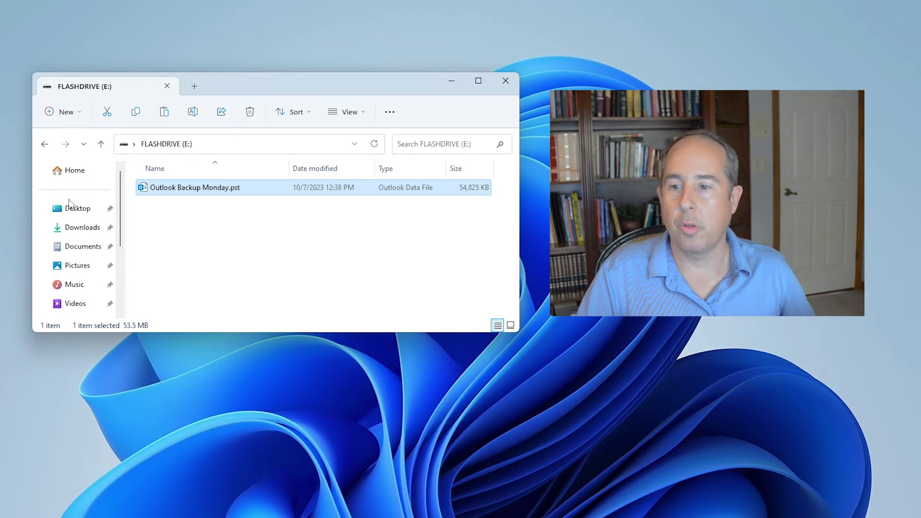
pyautogui.click(67, 246)
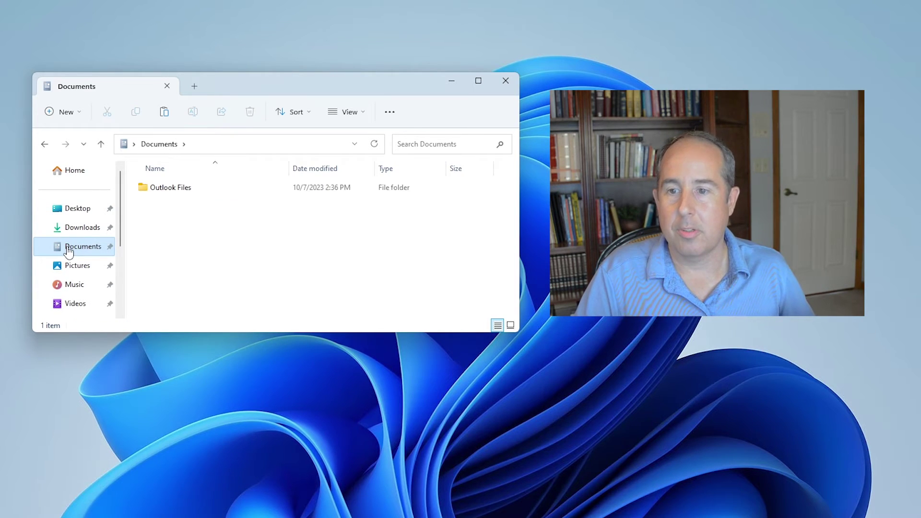
pyautogui.doubleClick(152, 189)
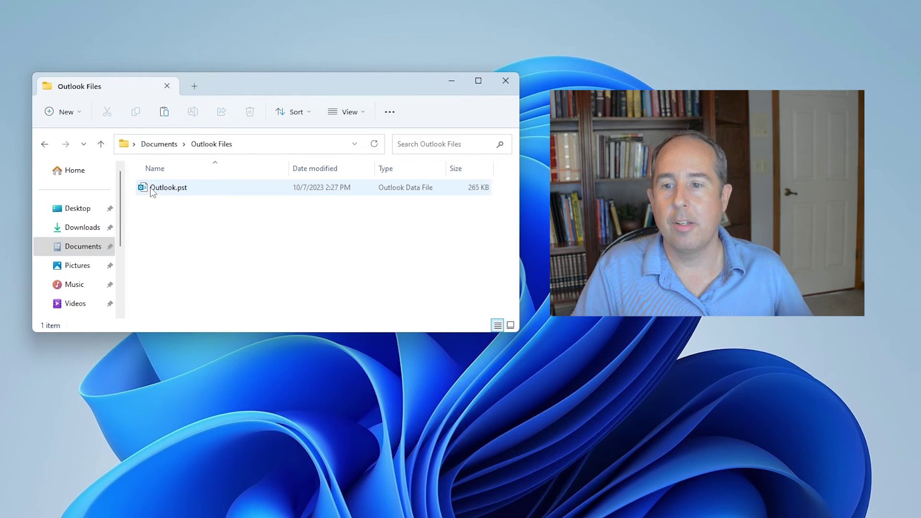
pyautogui.rightClick(171, 233)
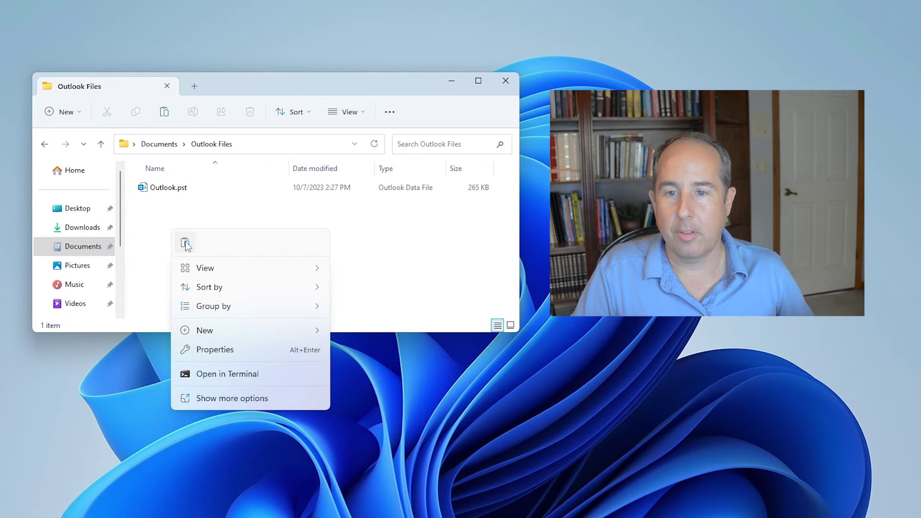
pyautogui.press('Escape')
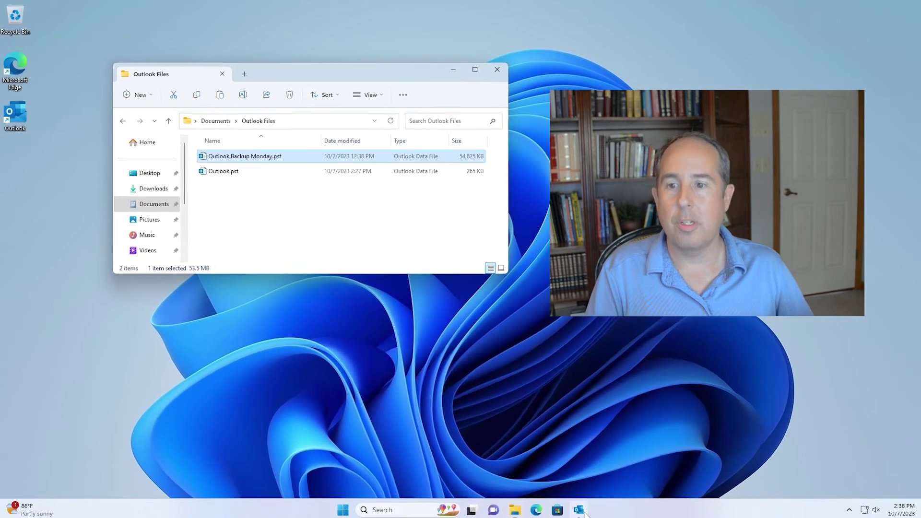
pyautogui.click(595, 517)
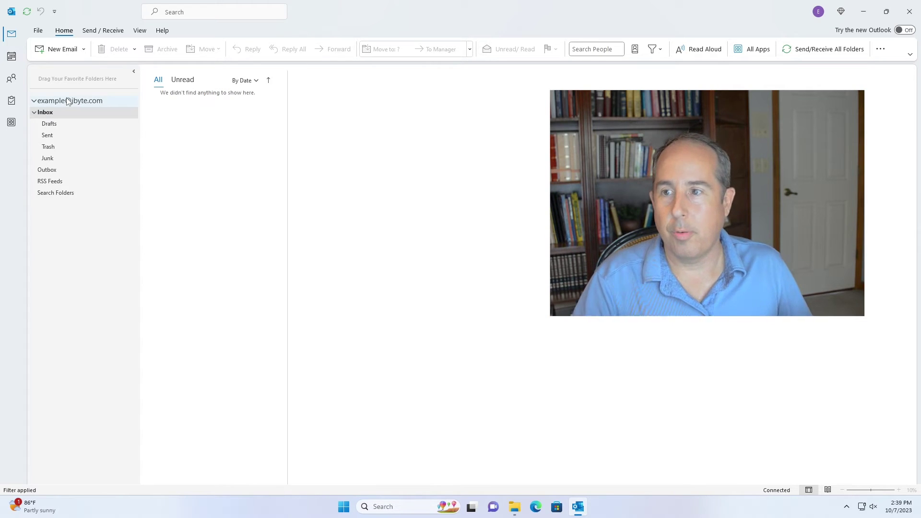
# Step: Open Outlook Backup Monday.pst from Documents > Outlook Files as an Outlook data file
pyautogui.click(38, 32)
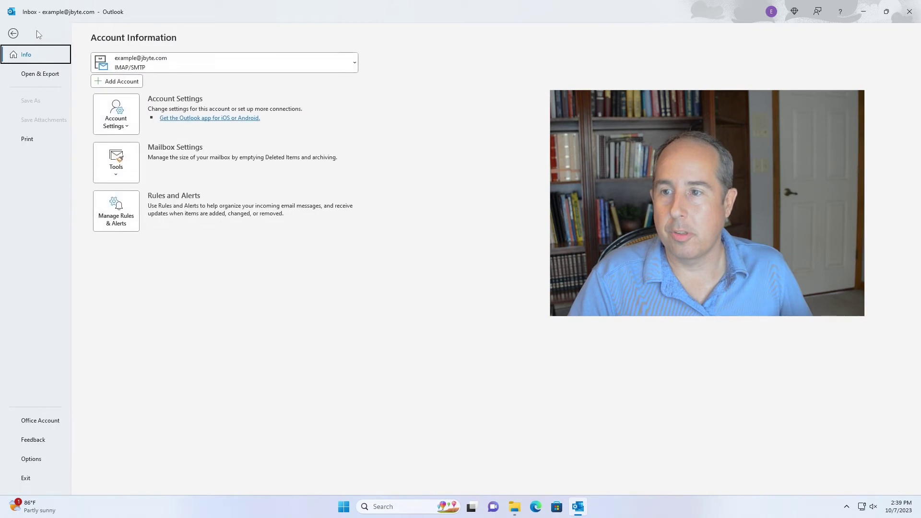
pyautogui.click(28, 77)
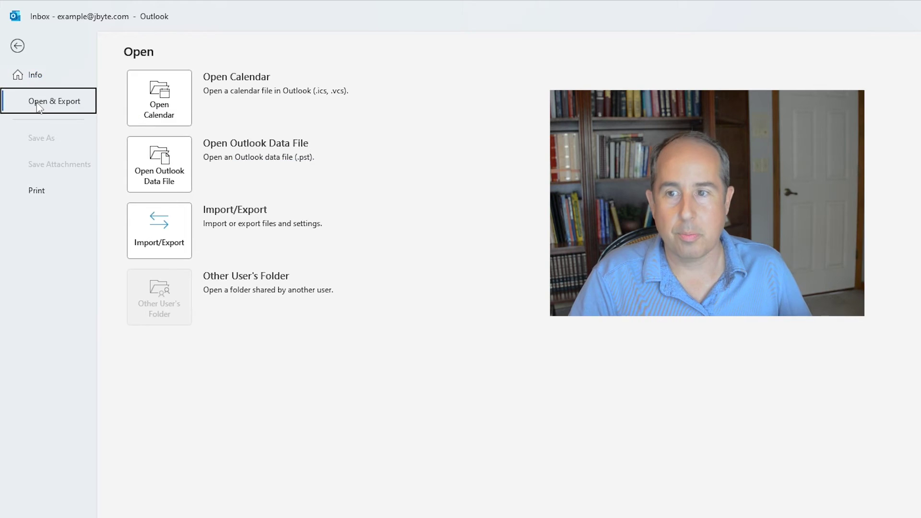
pyautogui.click(168, 162)
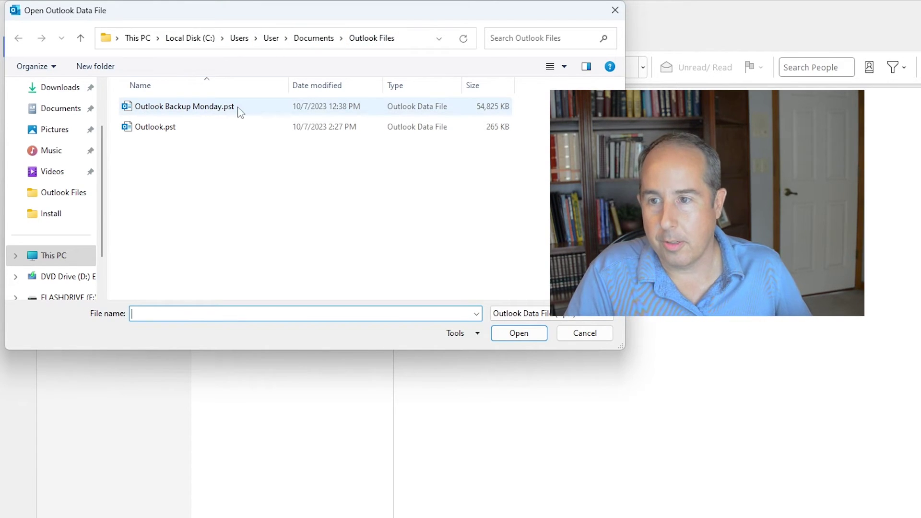
pyautogui.doubleClick(185, 107)
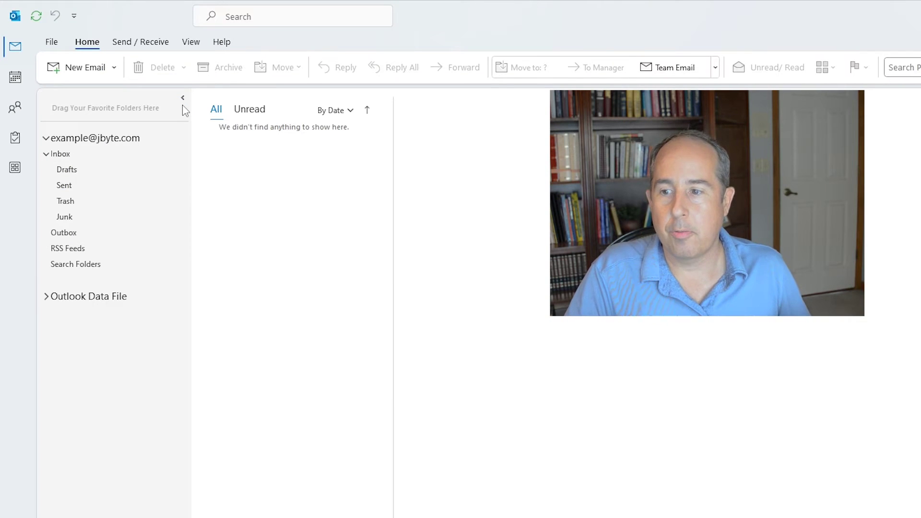
# Step: Expand the added Outlook Data File to show Inbox (35), Archive (5) and other folders
pyautogui.click(45, 297)
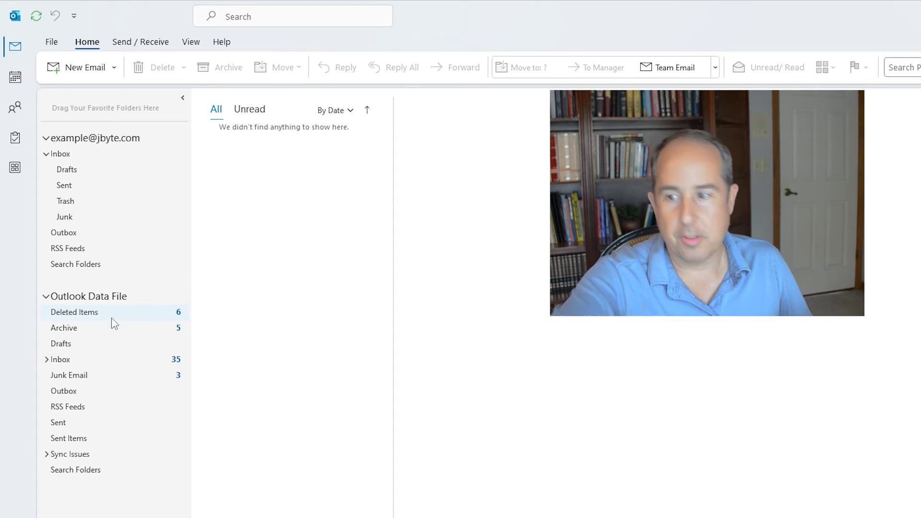